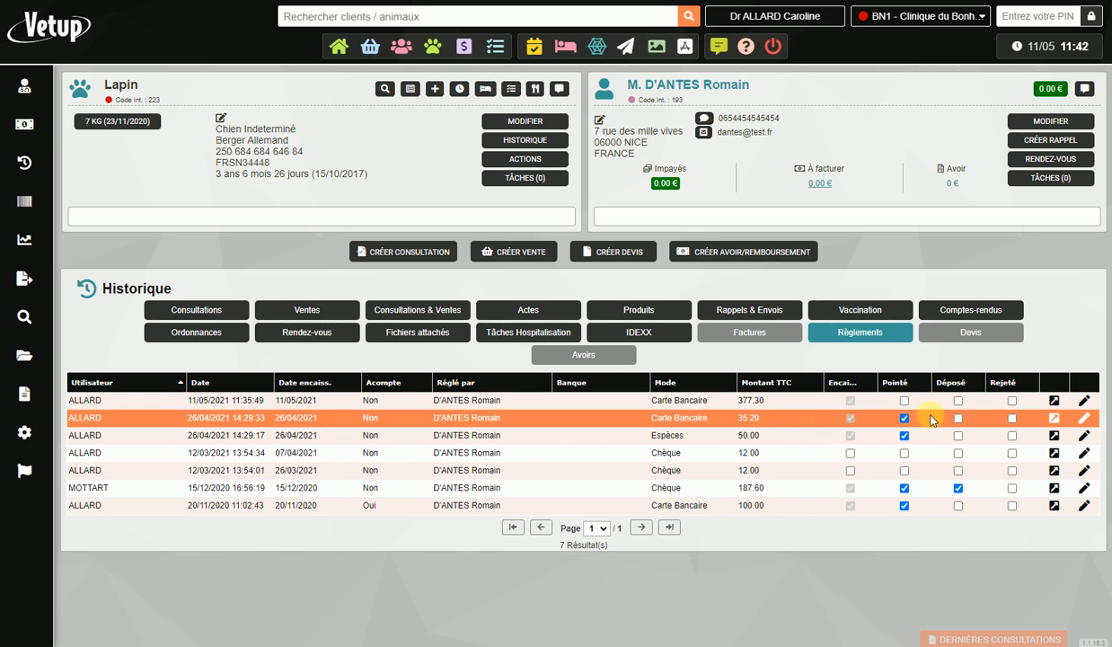
# Review the details of the 35.20 card payment from 26/04/2021, and open the list of accounting closures.
pyautogui.click(1084, 416)
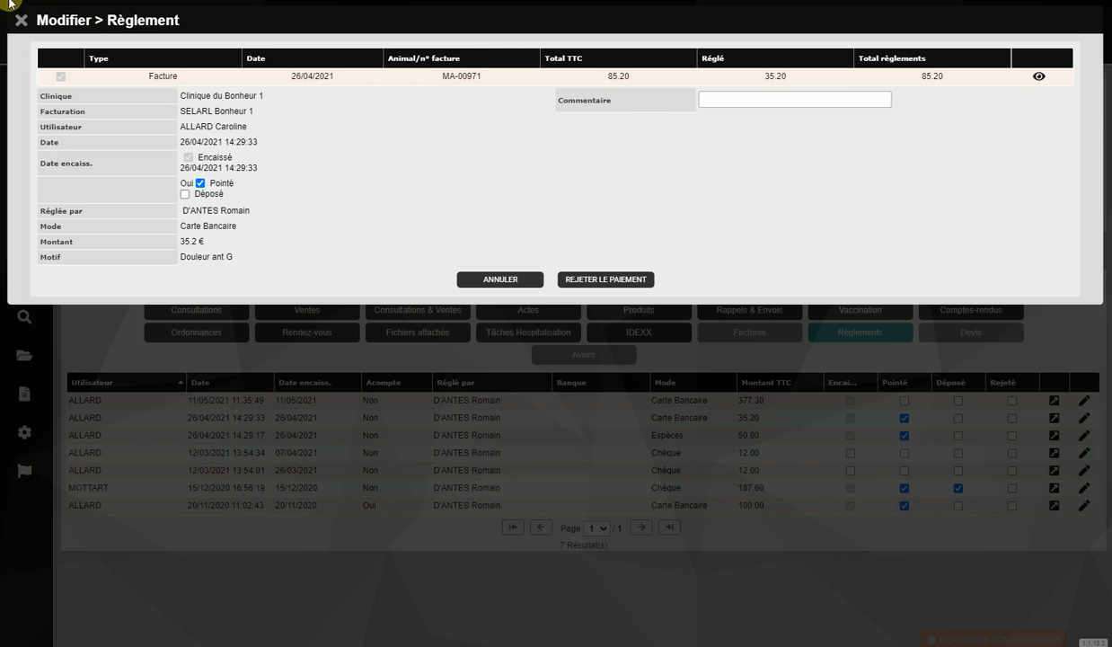
pyautogui.click(20, 21)
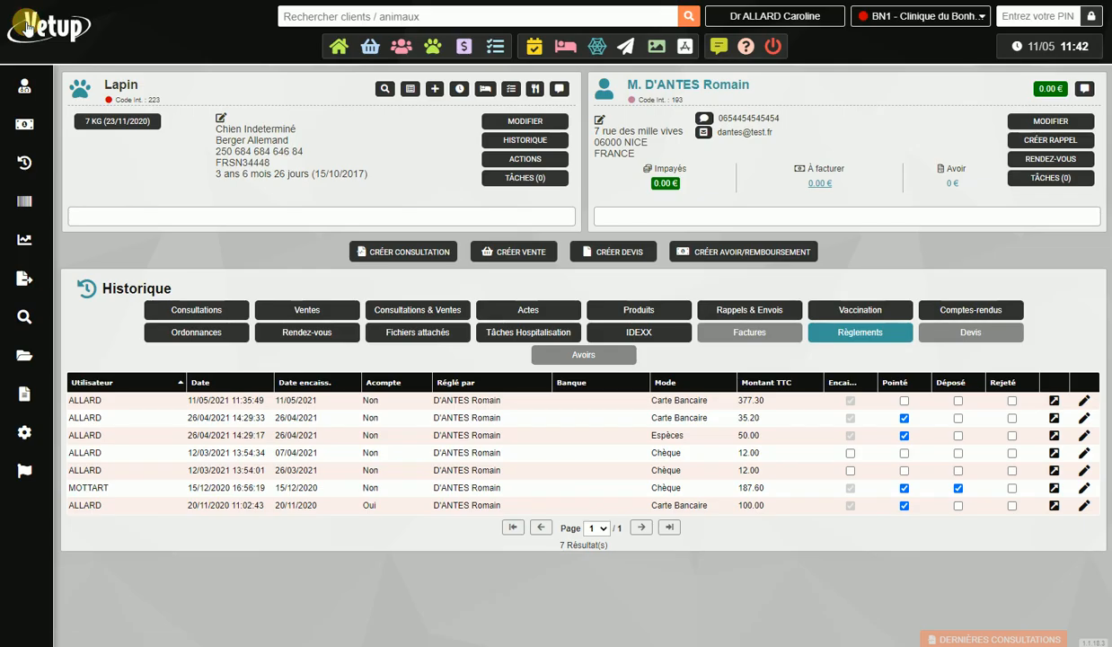
pyautogui.click(34, 126)
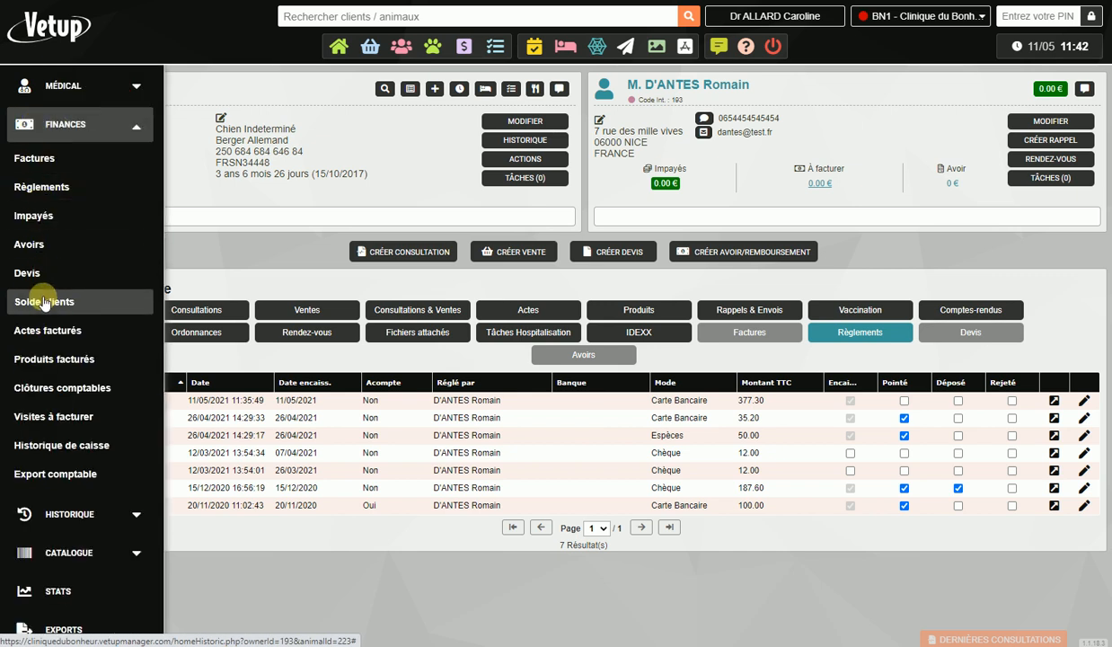
pyautogui.click(69, 391)
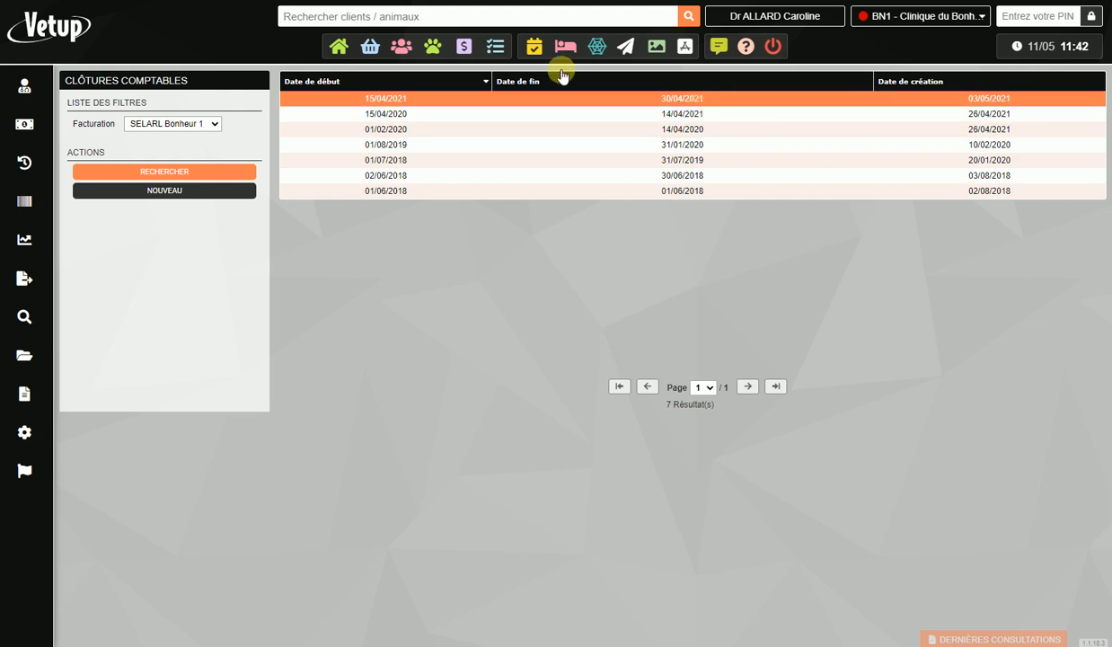
# Find the client by surname and display the payments in their history.
pyautogui.write('dantes')
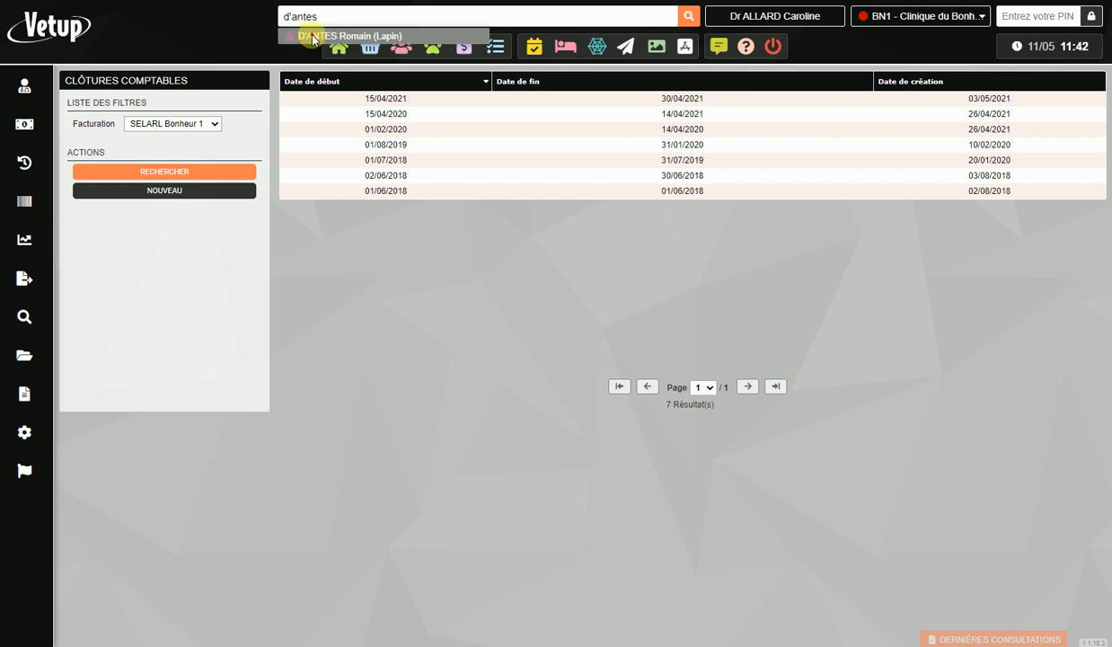
pyautogui.click(304, 36)
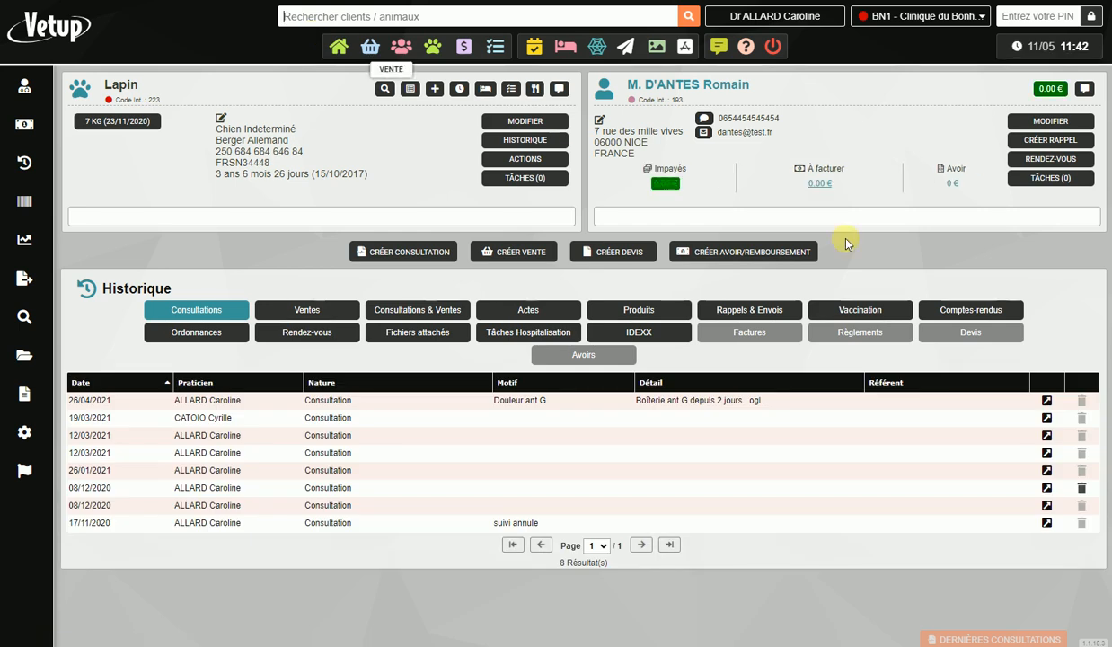
pyautogui.click(857, 334)
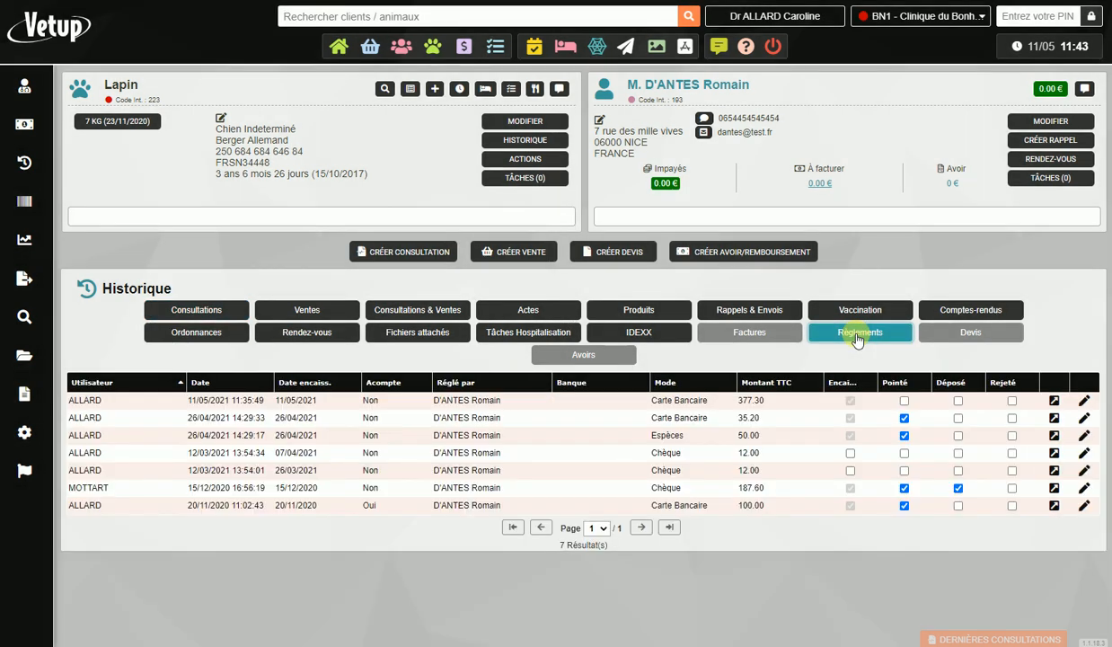
# Start rejecting the 35.20 card payment of 26/04/2021, entering "Erreur saisie CB du 29/04" as the rejection reason.
pyautogui.click(750, 422)
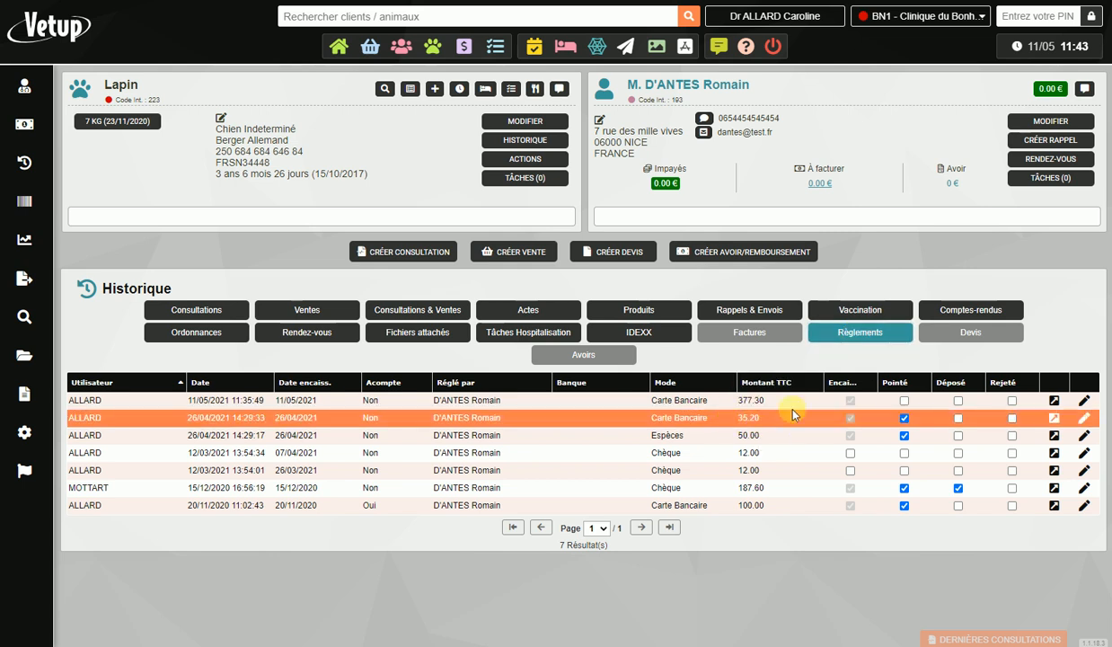
pyautogui.click(1085, 422)
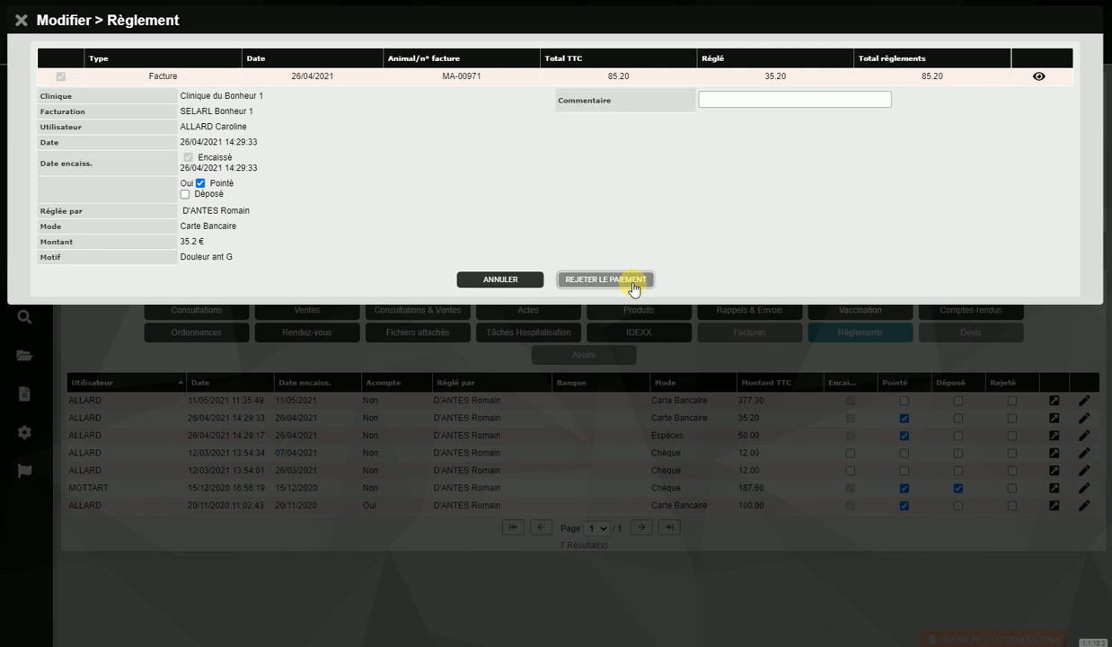
pyautogui.click(633, 285)
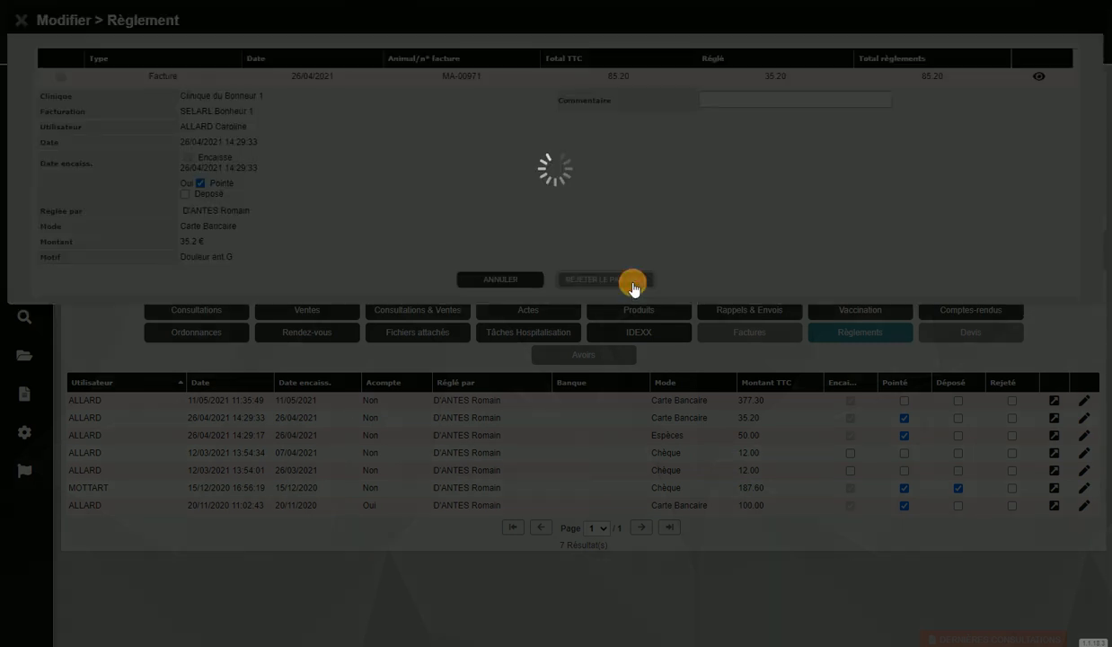
pyautogui.click(380, 82)
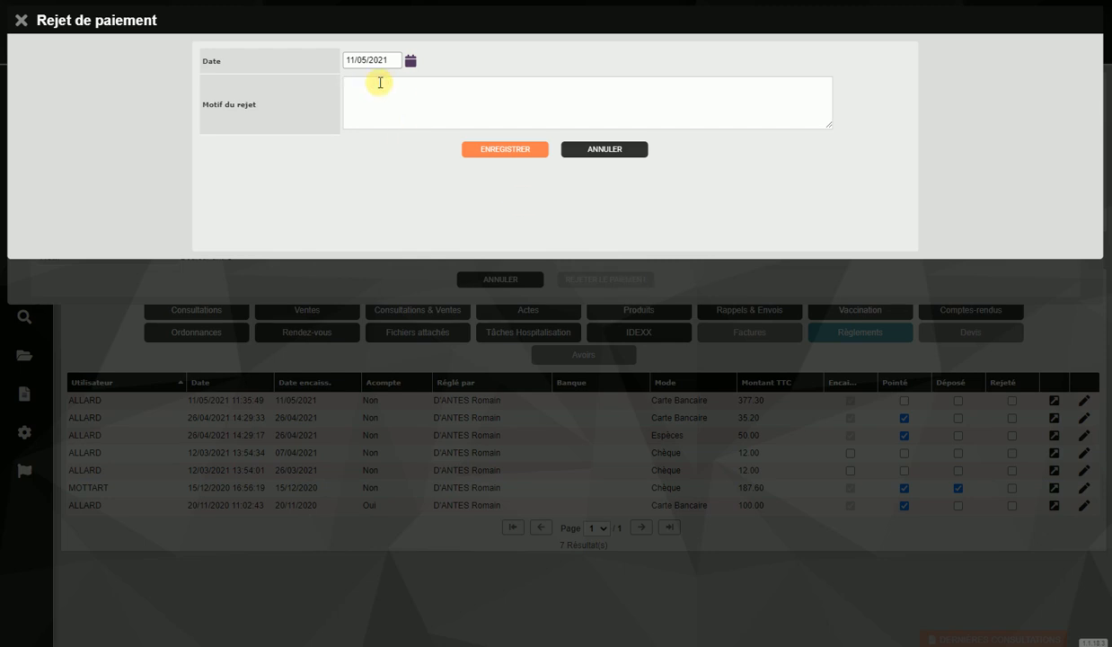
pyautogui.write('Erreur saisie CB du 29/04')
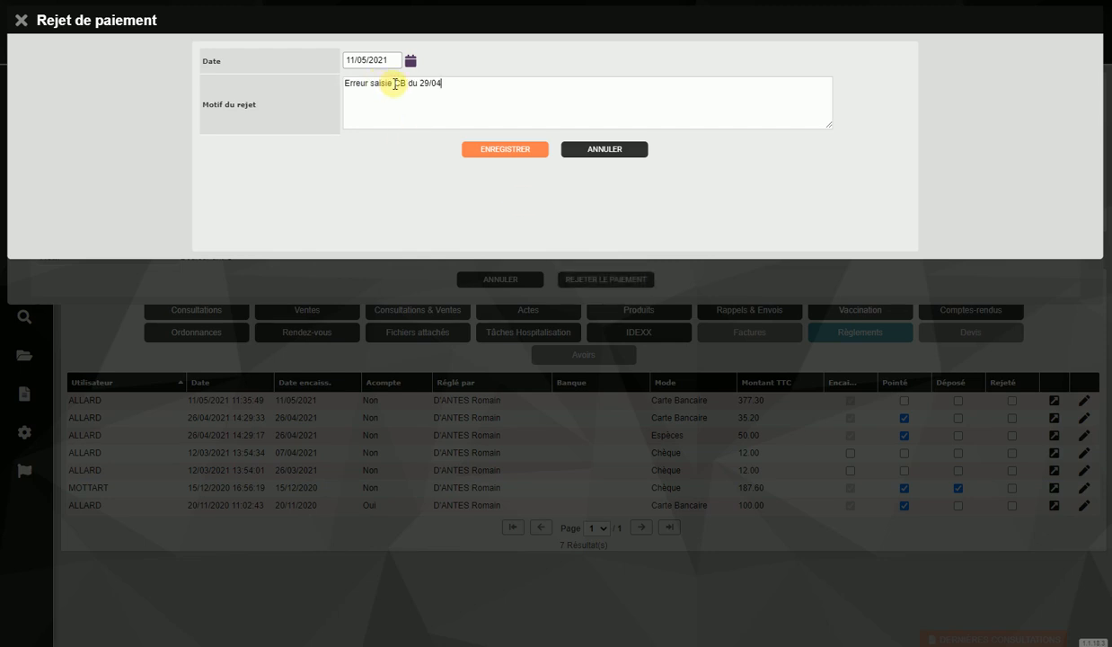
# Correct the rejection reason to "Erreur saisie montant CB du 26/04".
pyautogui.click(395, 84)
pyautogui.write('montant')
pyautogui.click(463, 79)
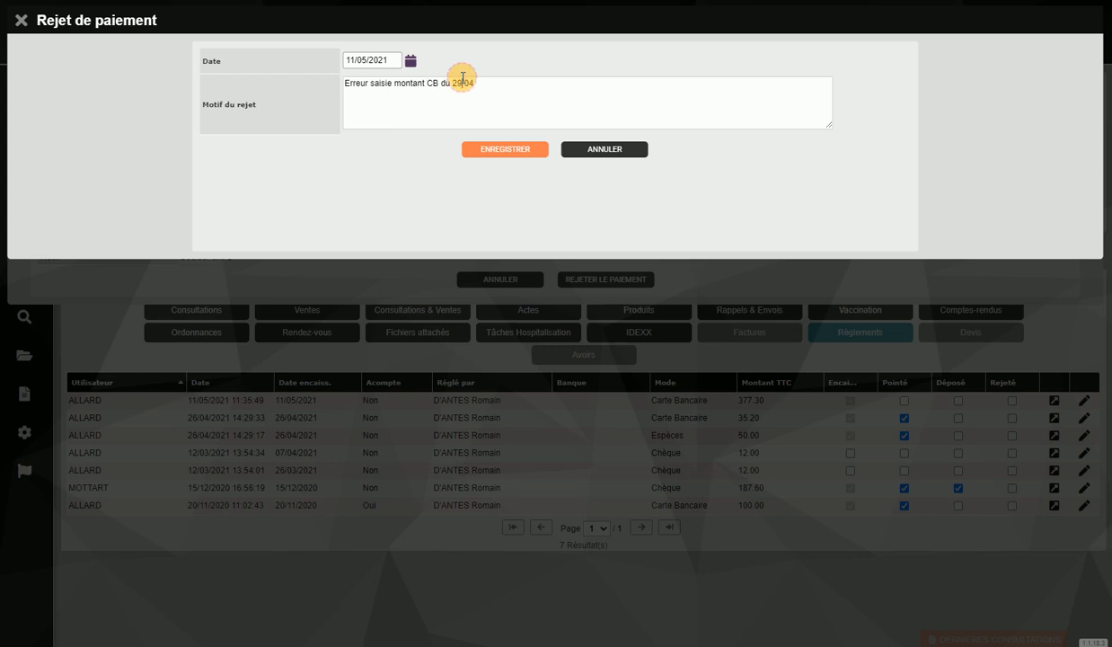
pyautogui.press('BackSpace')
pyautogui.write('6')
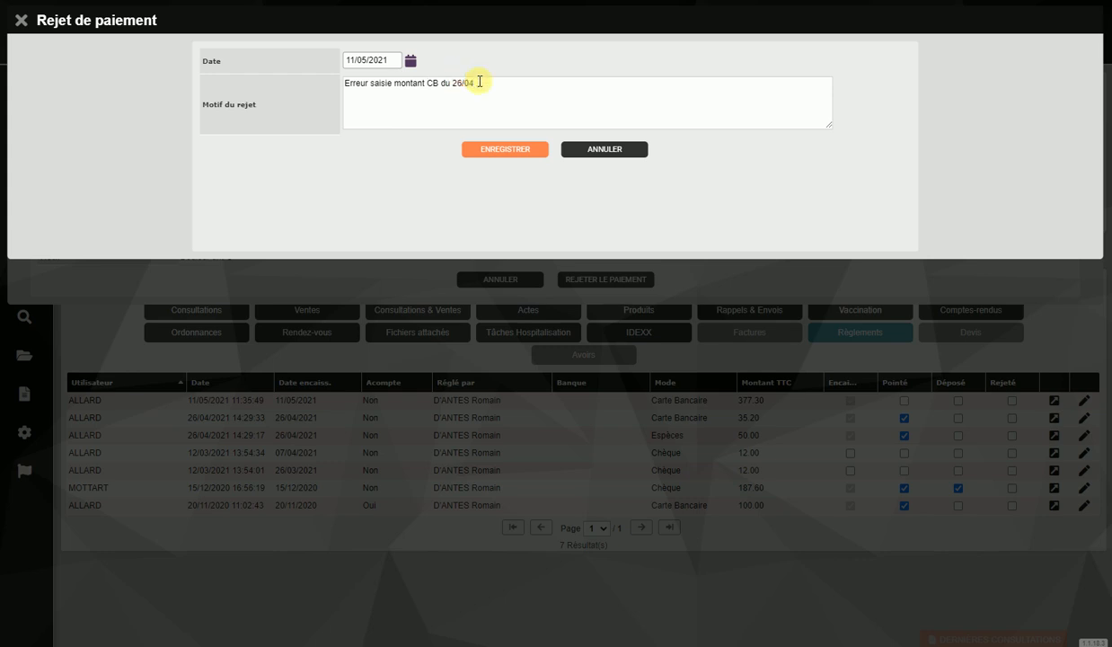
# Copy the full rejection reason text and save the payment rejection.
pyautogui.moveTo(485, 82); pyautogui.dragTo(324, 103)
pyautogui.hotkey('ctrl', 'c')
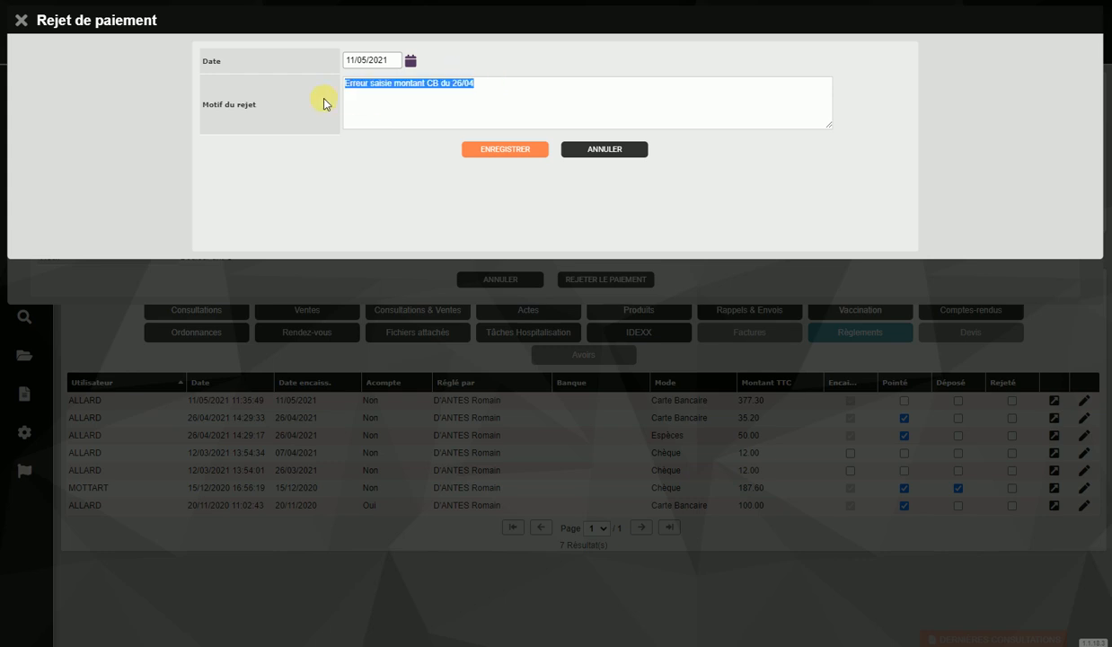
pyautogui.click(545, 108)
pyautogui.click(504, 153)
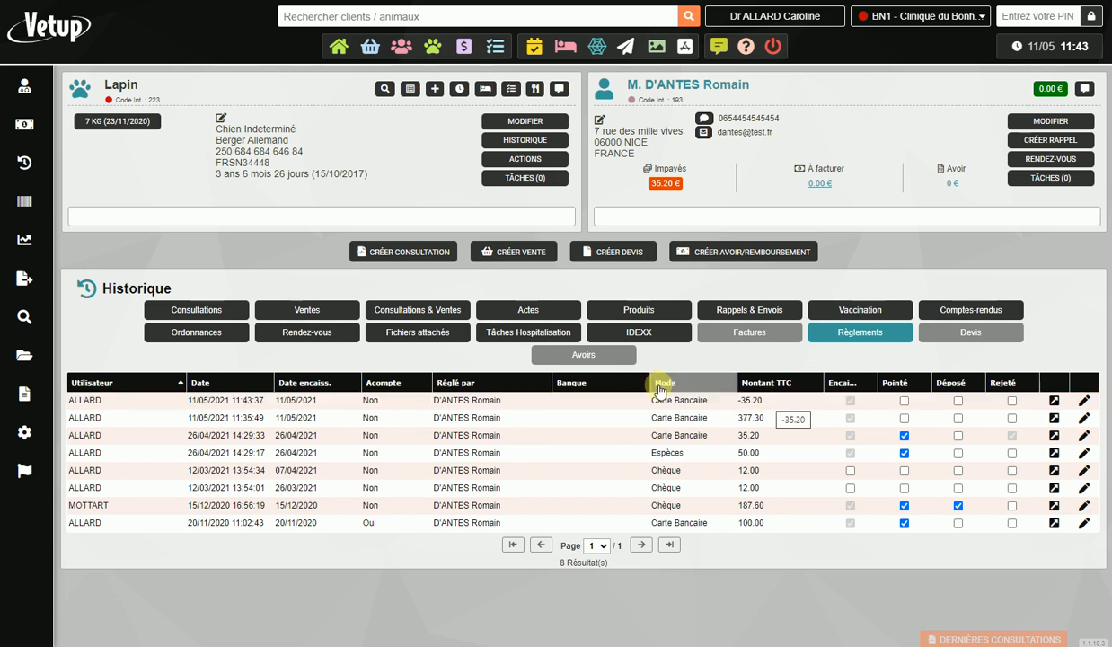
# Open the visit linked to the -35.20 payment and start a new payment on it, acknowledging the batch number reminder.
pyautogui.click(606, 405)
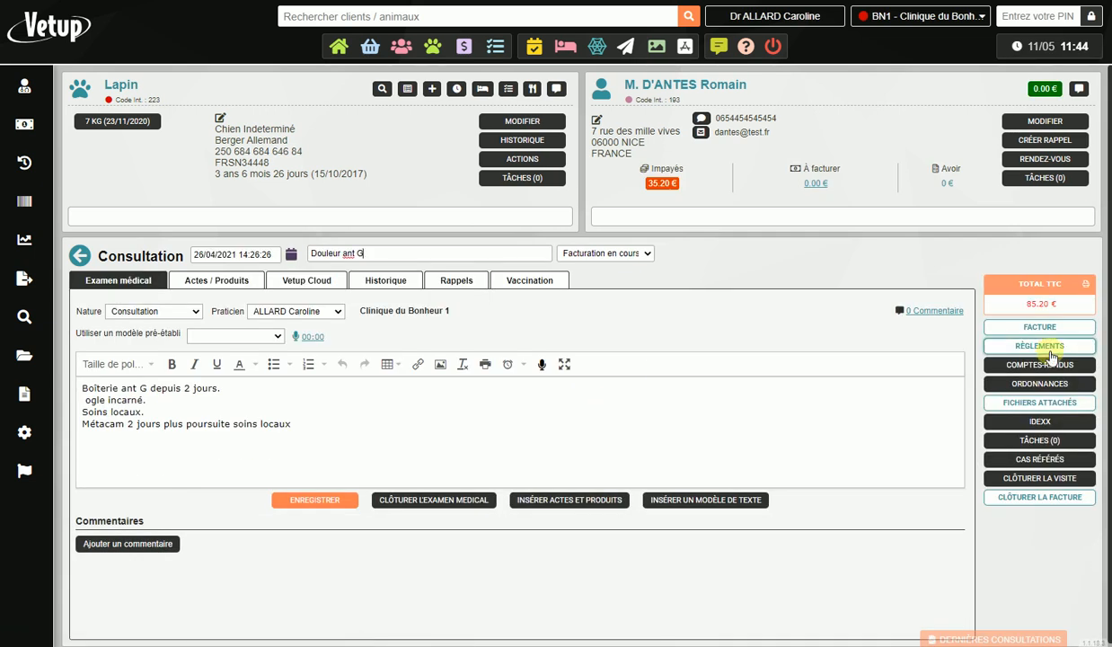
pyautogui.click(1049, 349)
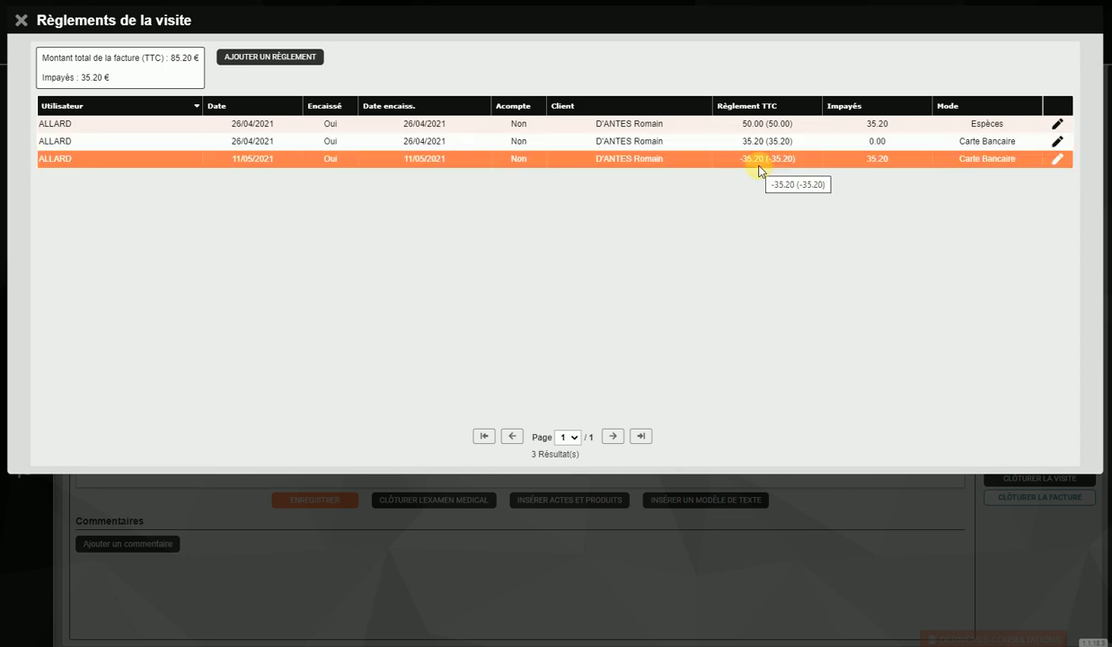
pyautogui.click(248, 61)
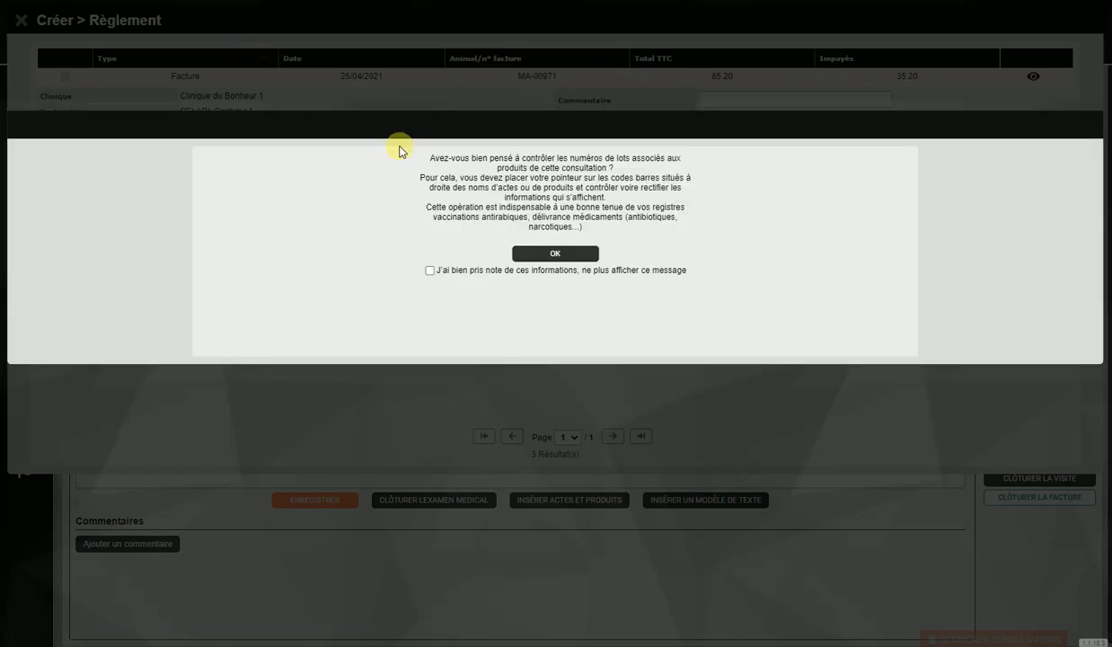
pyautogui.click(549, 254)
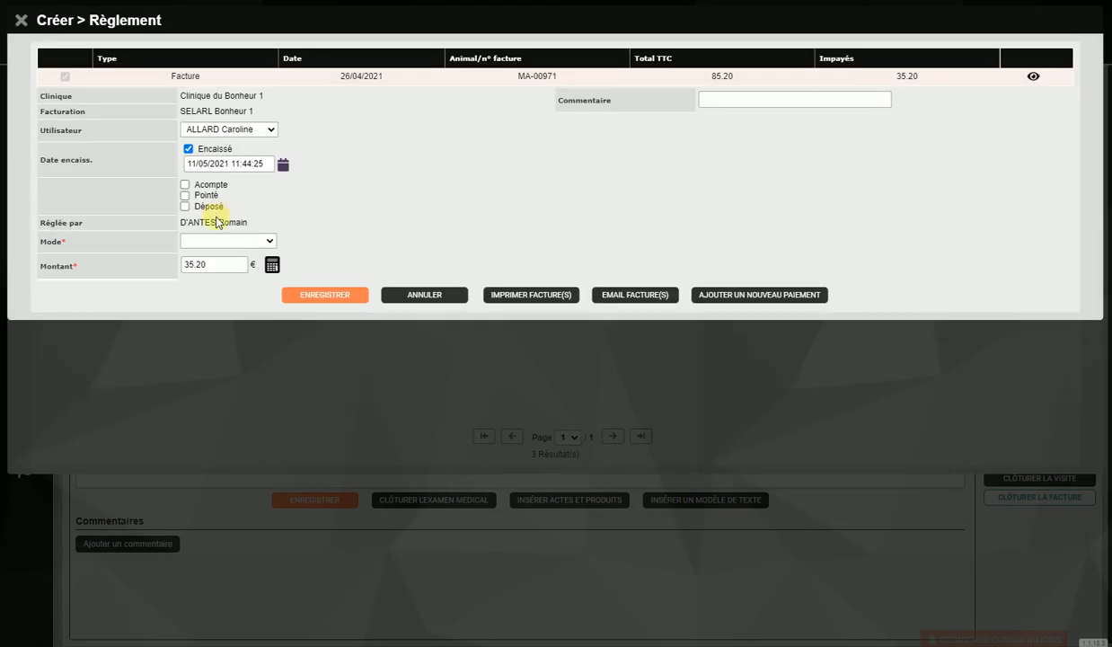
# Set the new payment's mode to Carte Bancaire and its amount to 32.50 €.
pyautogui.click(253, 242)
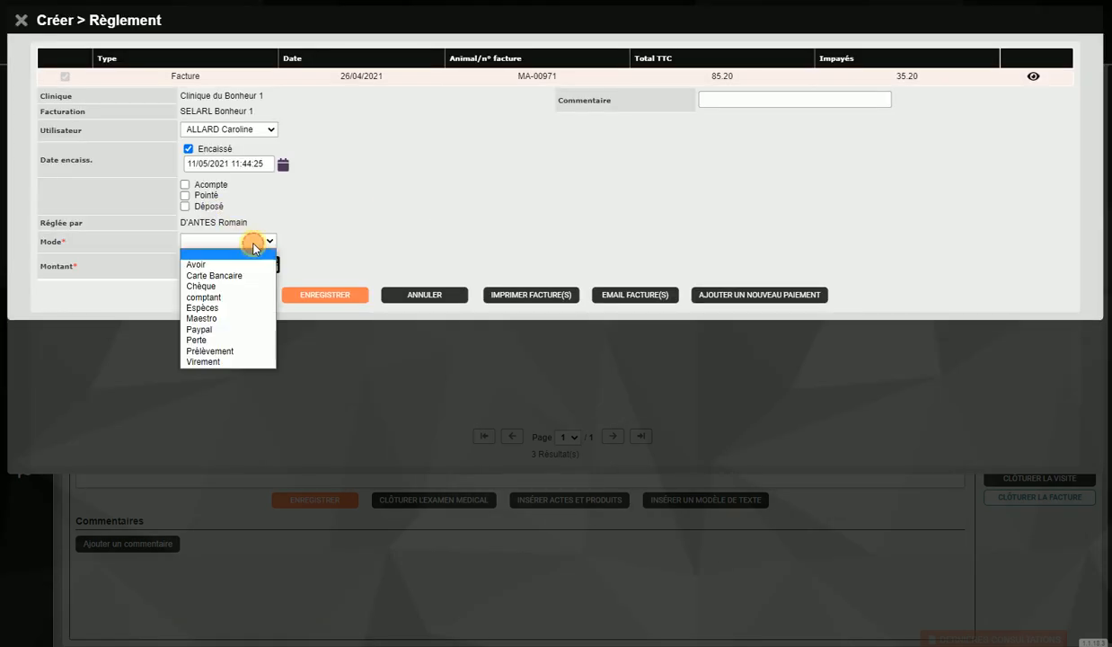
pyautogui.click(221, 276)
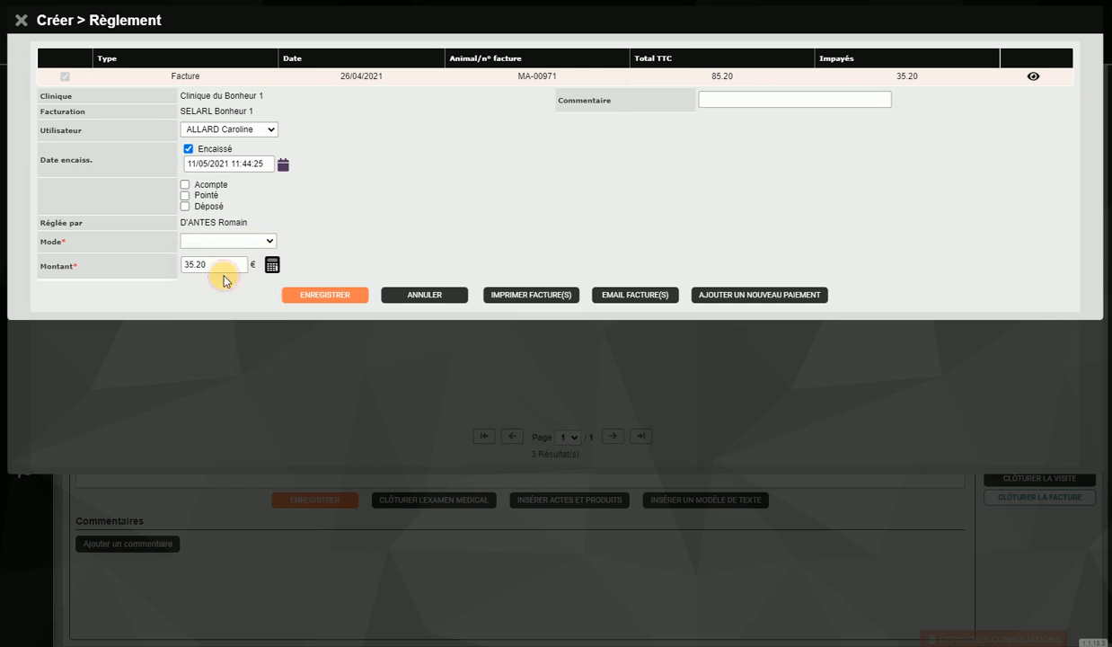
pyautogui.click(208, 264)
pyautogui.press('BackSpace')
pyautogui.press('BackSpace')
pyautogui.press('BackSpace')
pyautogui.press('BackSpace')
pyautogui.write('2.50')
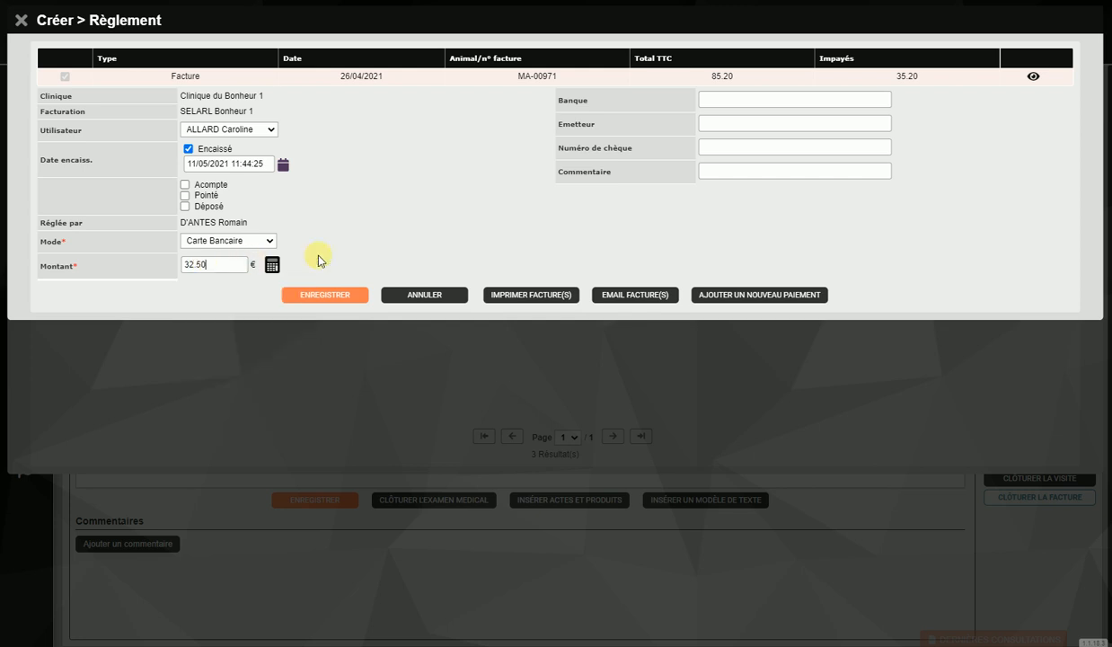
# Paste the copied reason "Erreur saisie montant CB du 26/04" as the payment comment, and save the payment with confirmation.
pyautogui.click(718, 171)
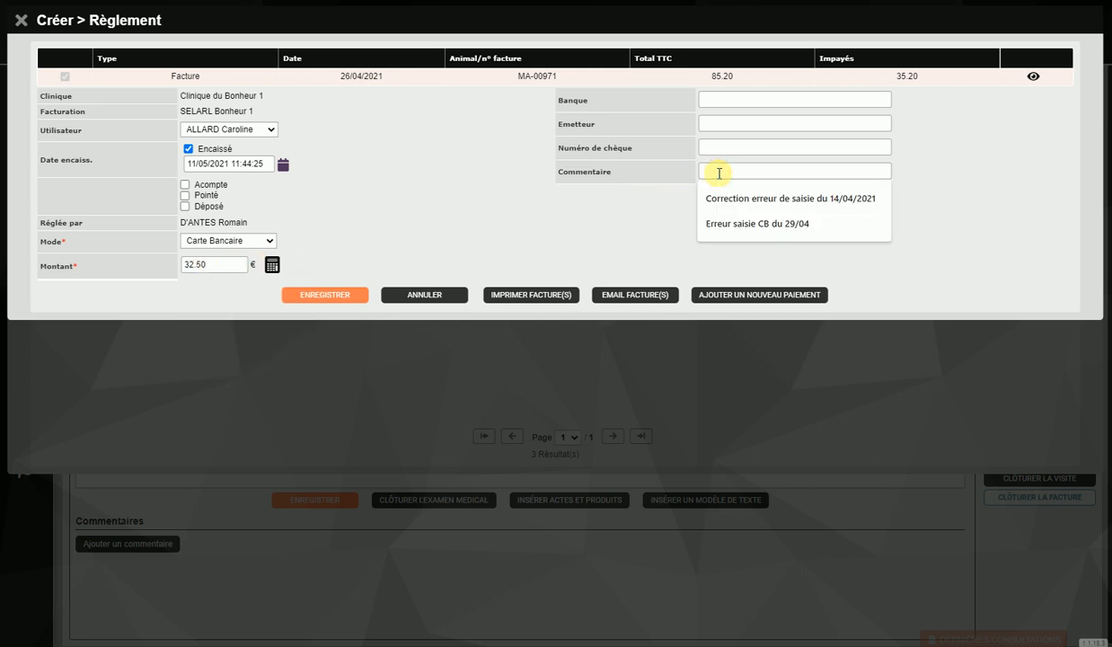
pyautogui.hotkey('ctrl', 'v')
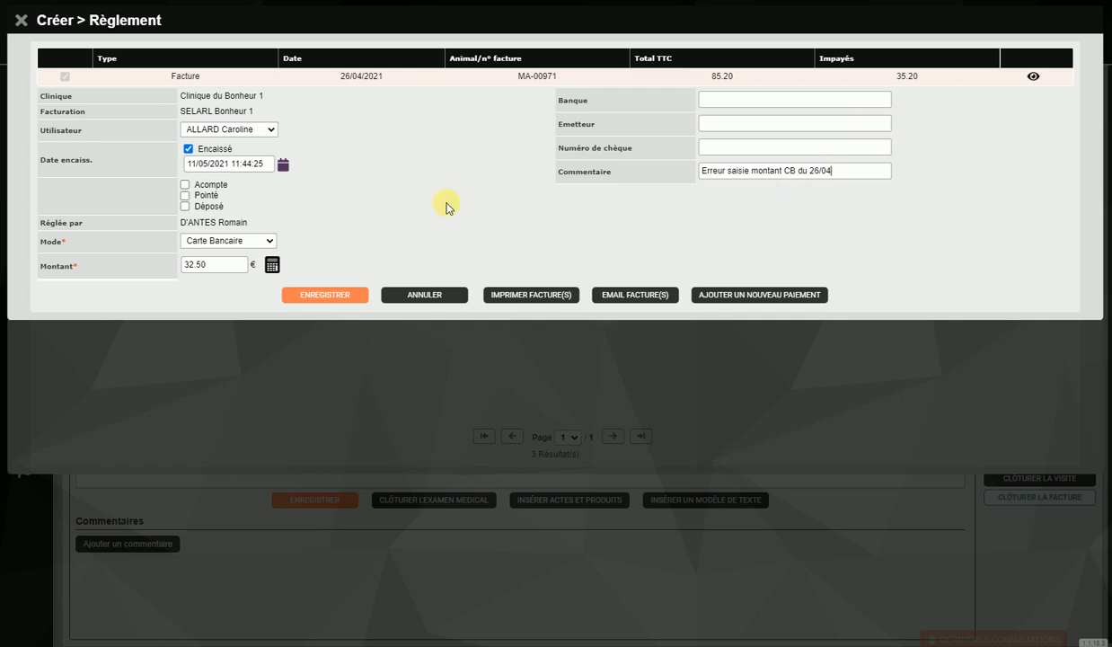
pyautogui.click(326, 294)
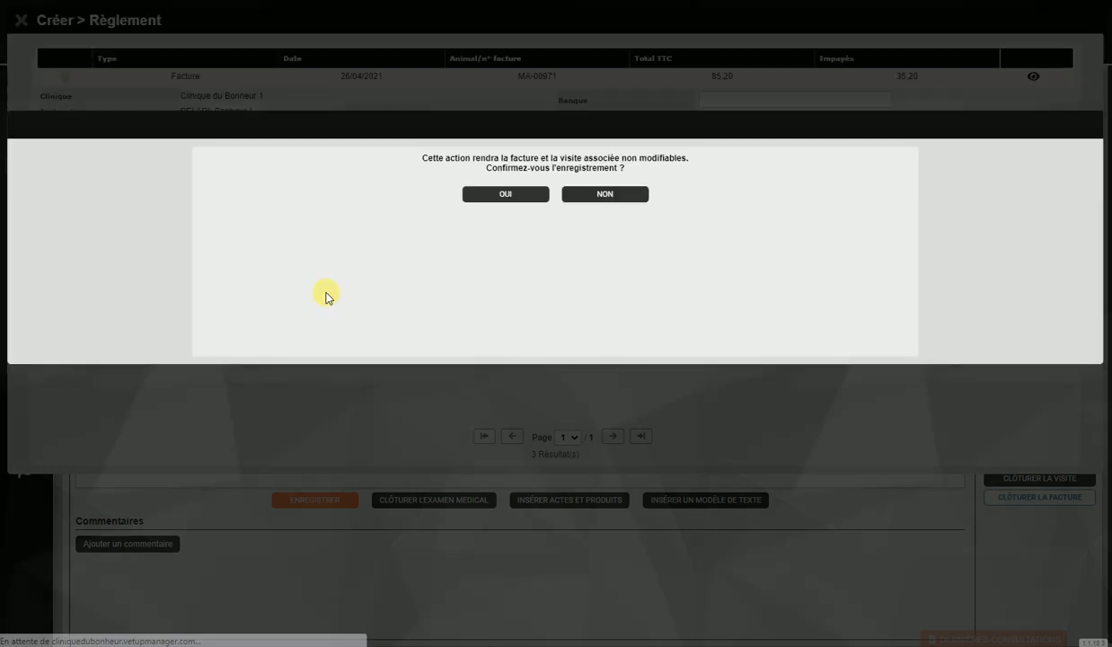
pyautogui.click(522, 197)
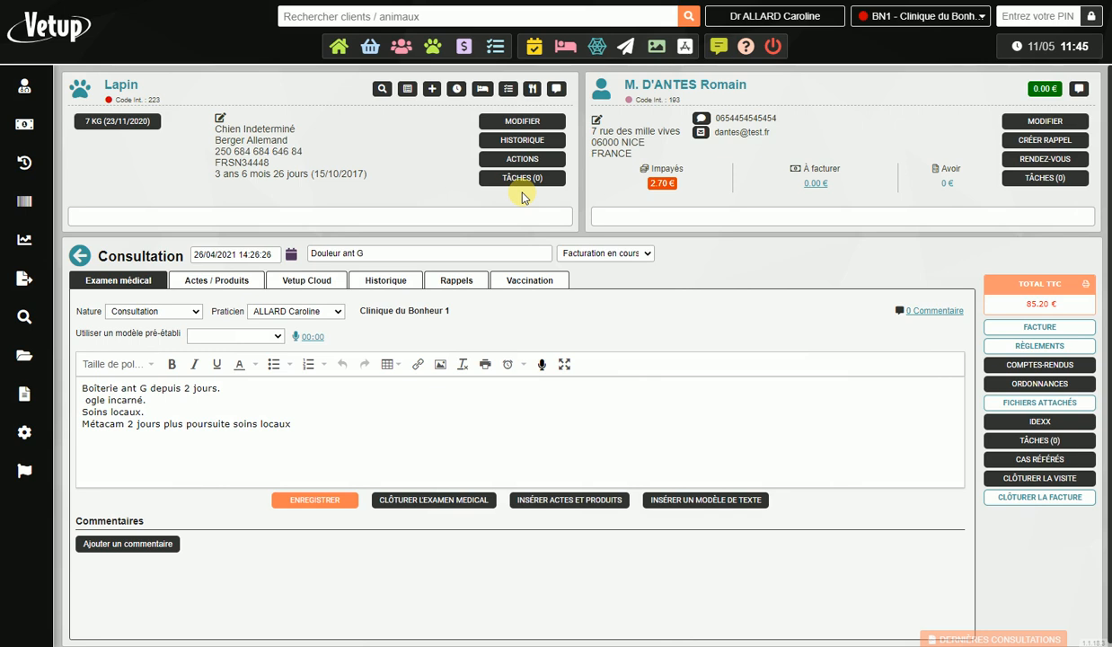
# Review the visit's payments, and open the 32.50 card payment from the clinic's payments list for 11/05/2021.
pyautogui.click(1055, 349)
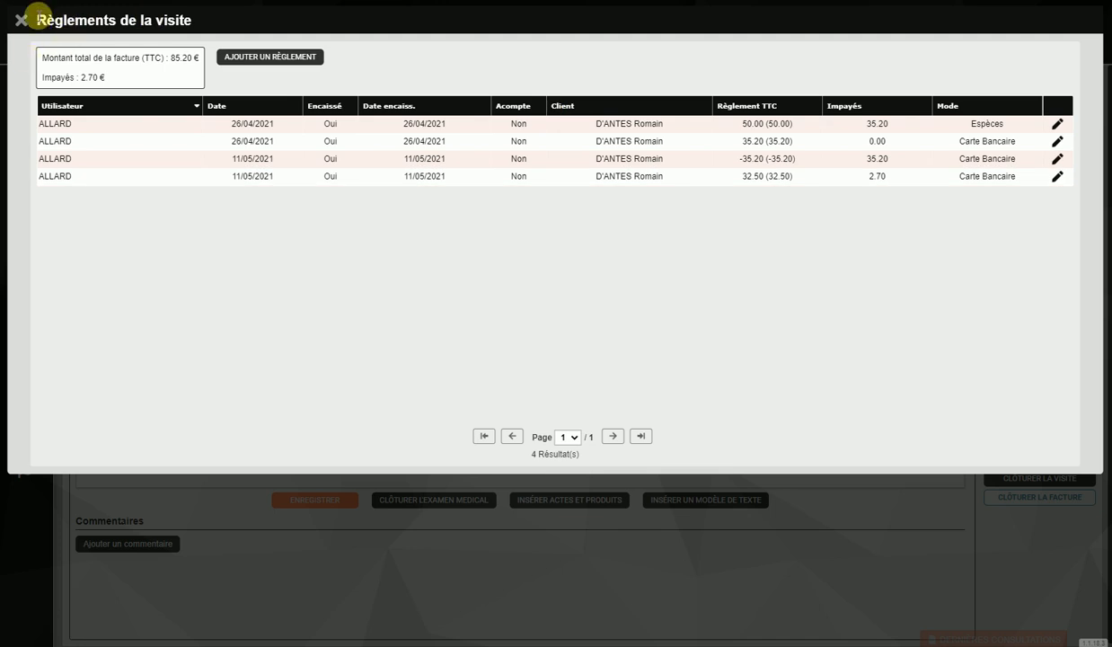
pyautogui.click(21, 20)
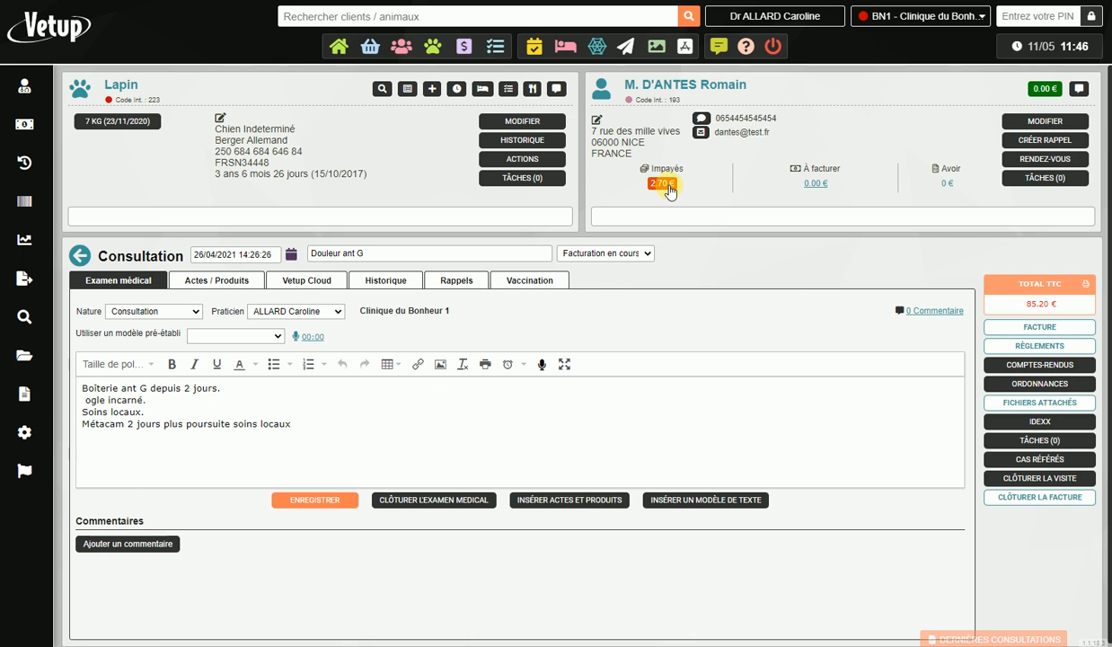
pyautogui.click(463, 49)
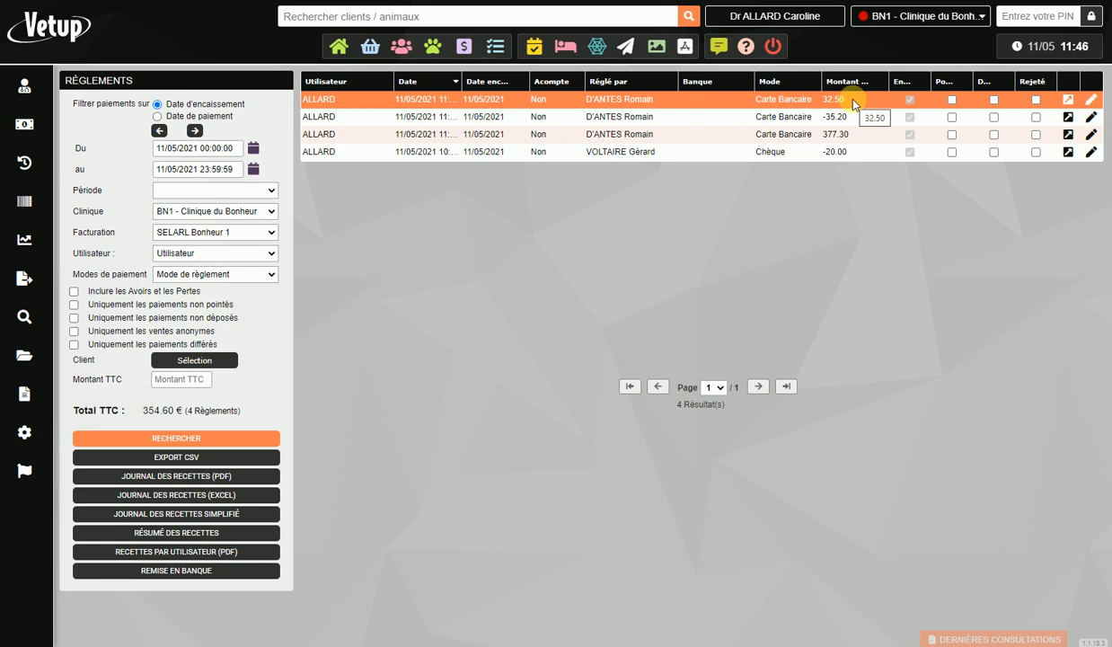
pyautogui.click(1090, 101)
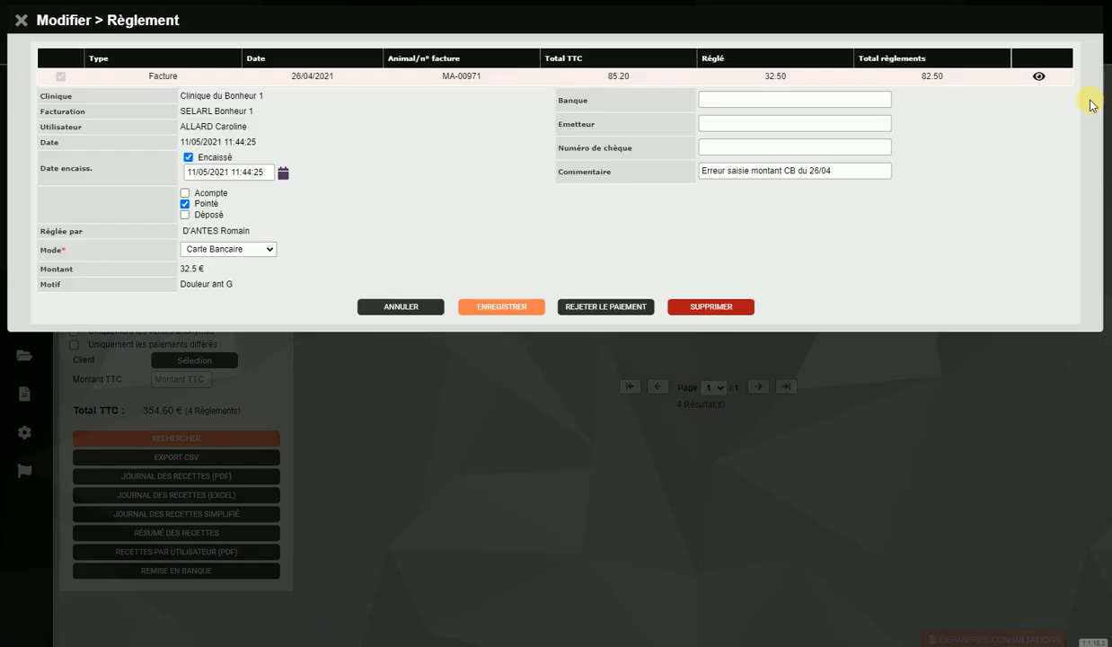